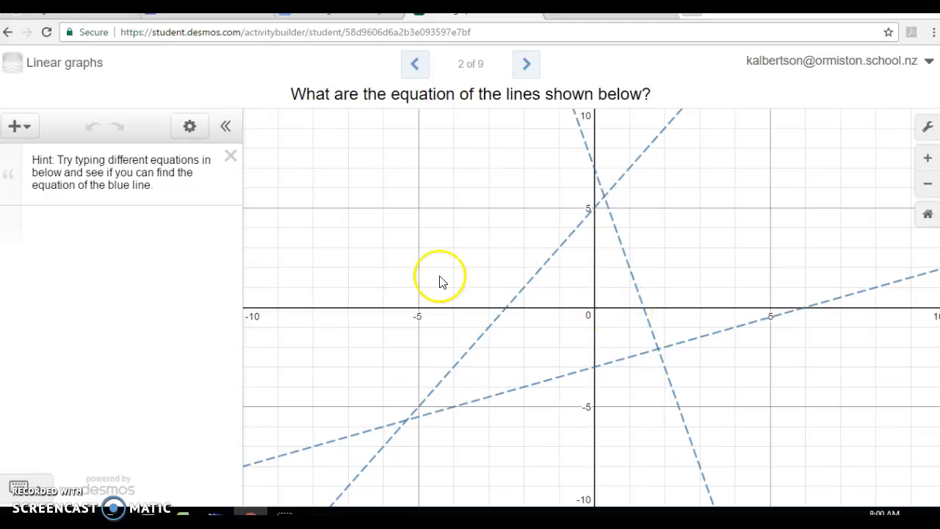
Enter the equation y = -5/1 x + 7, with the slope as a fraction, to match the steep downward-sloping dashed line.
left_click(62, 225)
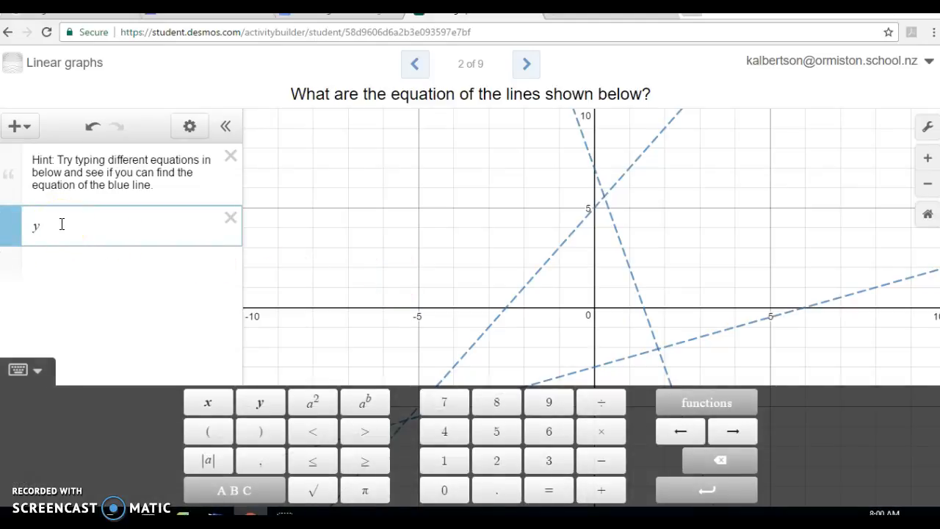
type("y")
left_click(549, 490)
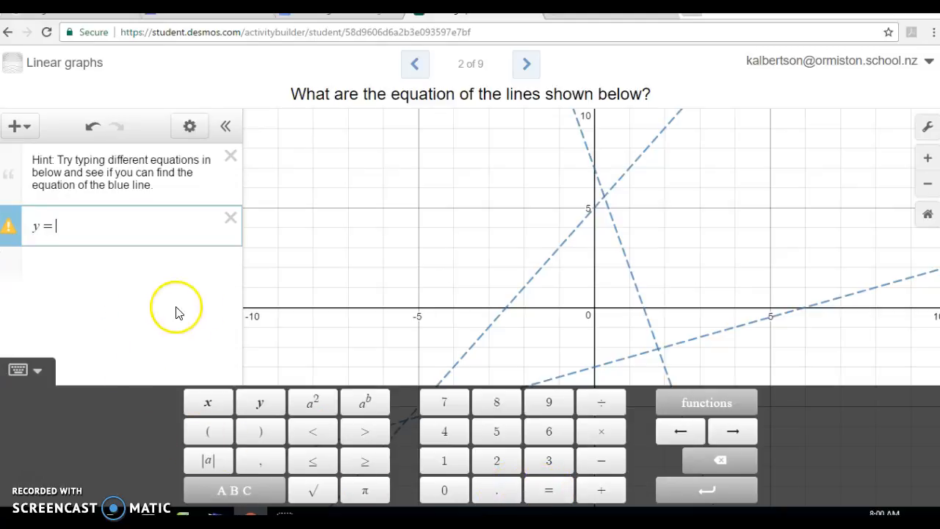
left_click(596, 463)
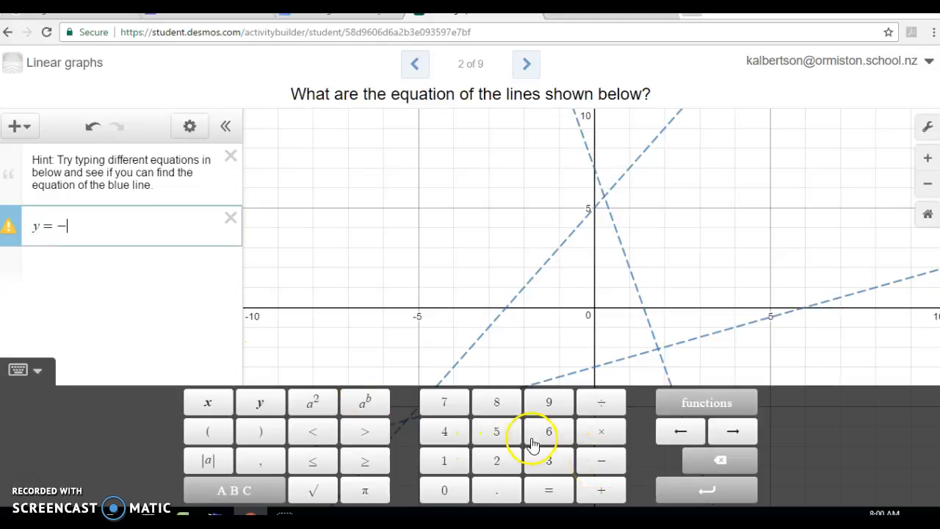
left_click(496, 431)
left_click(606, 404)
left_click(447, 460)
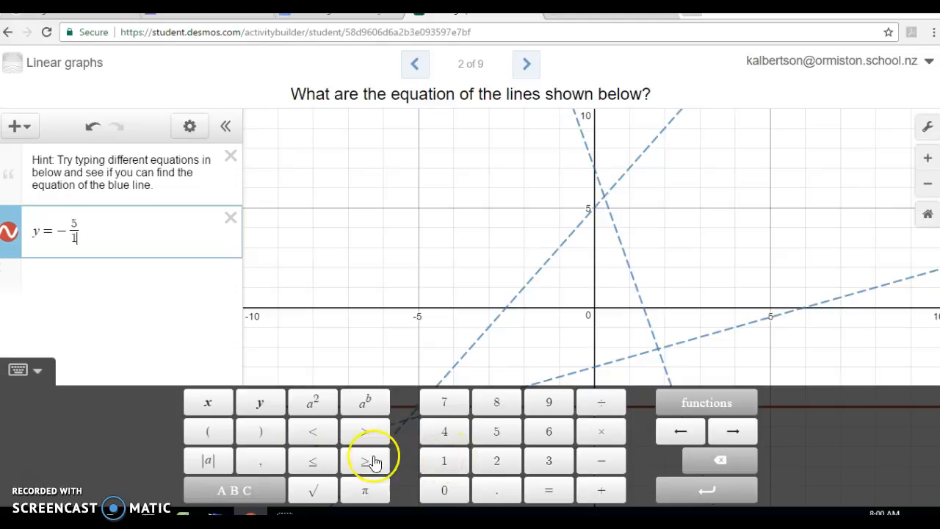
left_click(117, 231)
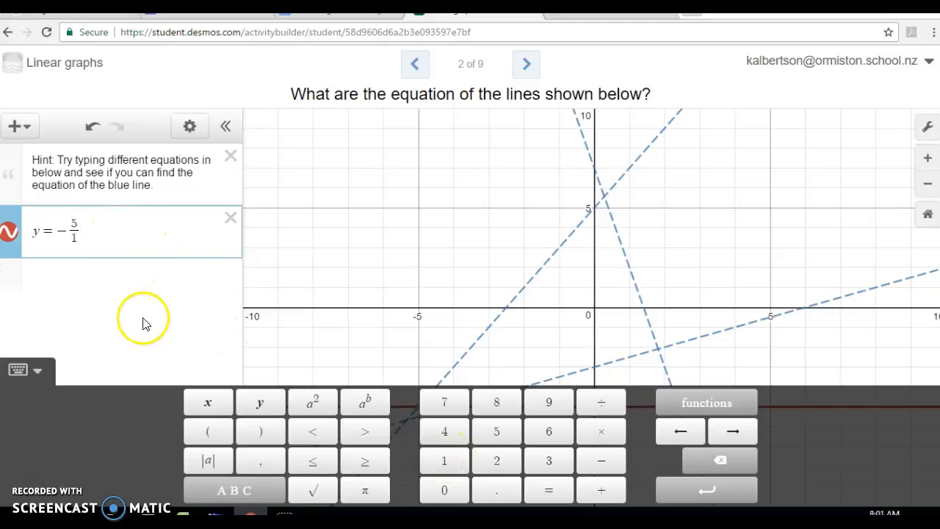
left_click(211, 406)
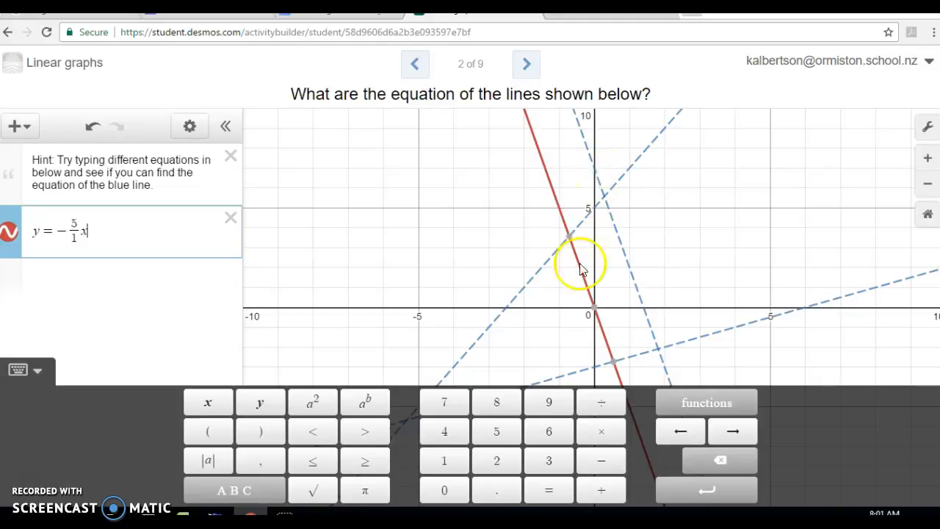
left_click(599, 489)
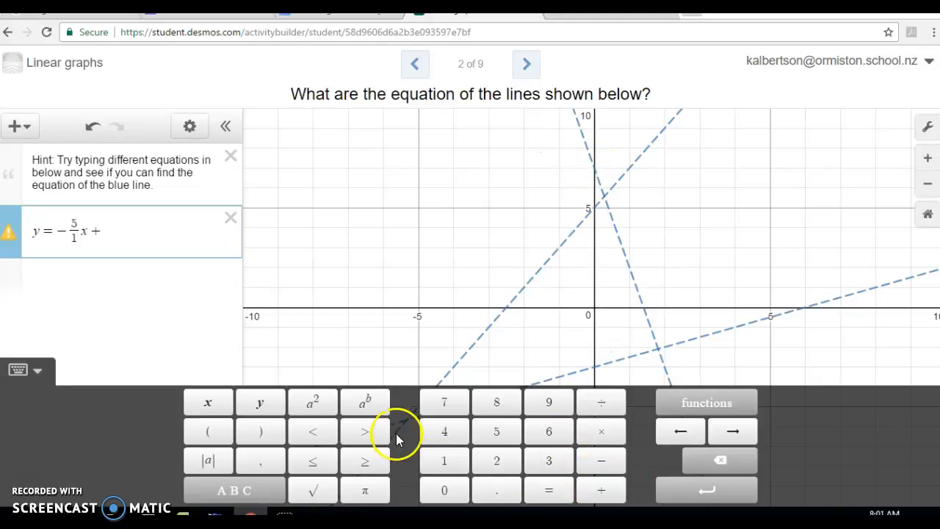
left_click(448, 402)
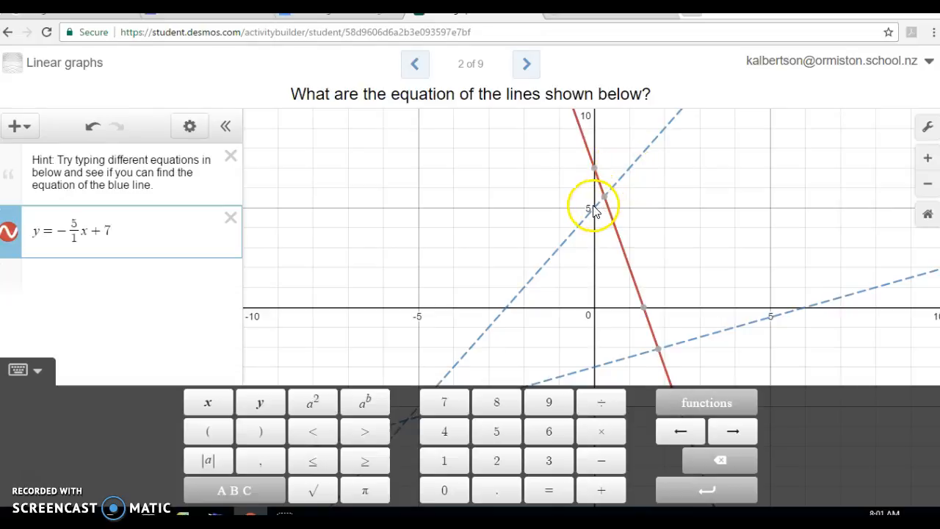
mouse_move(595, 173)
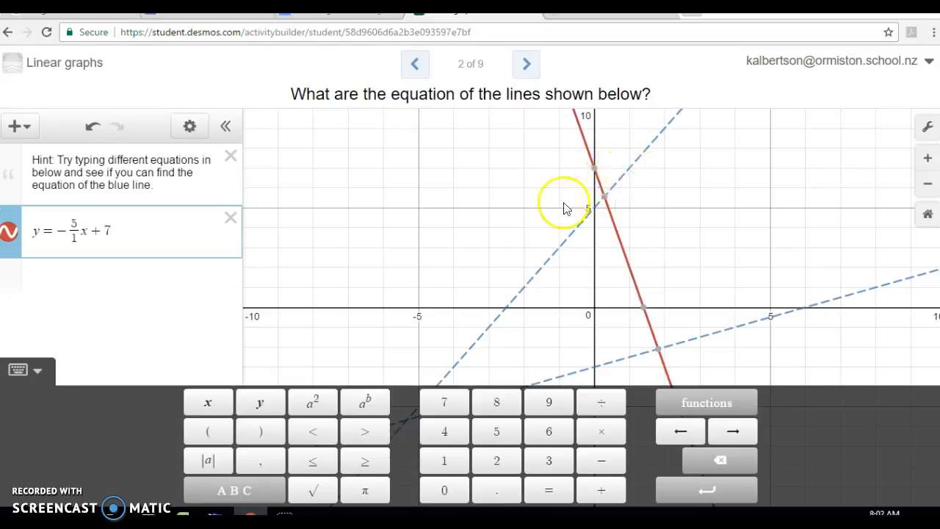
Add a second equation, y = 2/1 x + 5, with the slope as a fraction, to match the steeper upward-sloping dashed line.
left_click(71, 277)
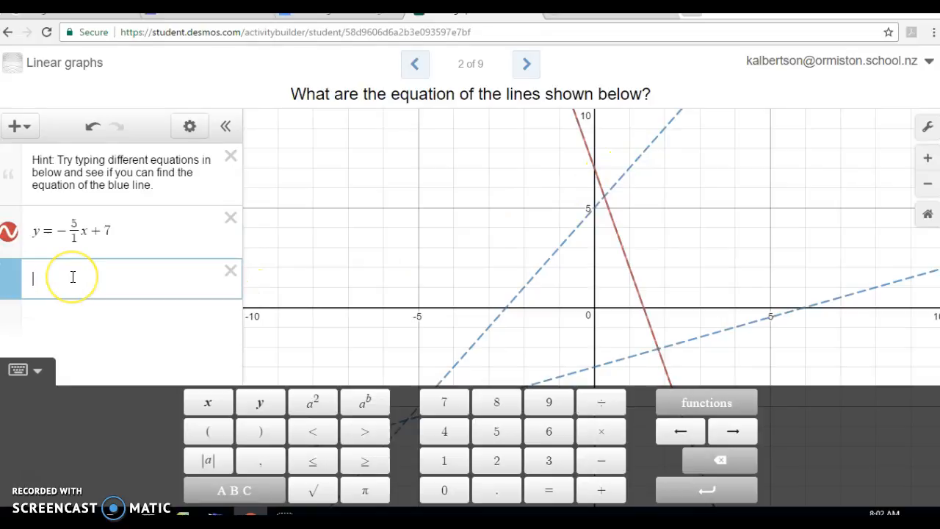
left_click(253, 403)
left_click(545, 490)
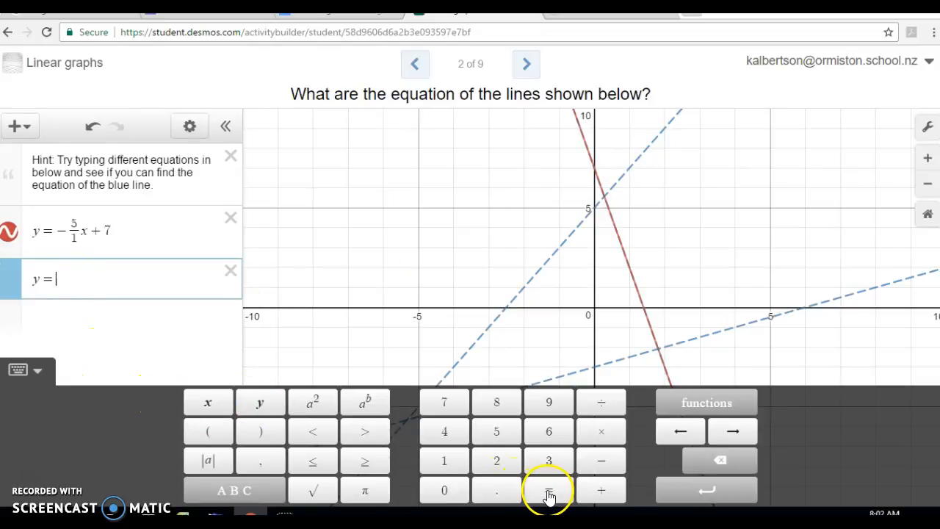
left_click(119, 272)
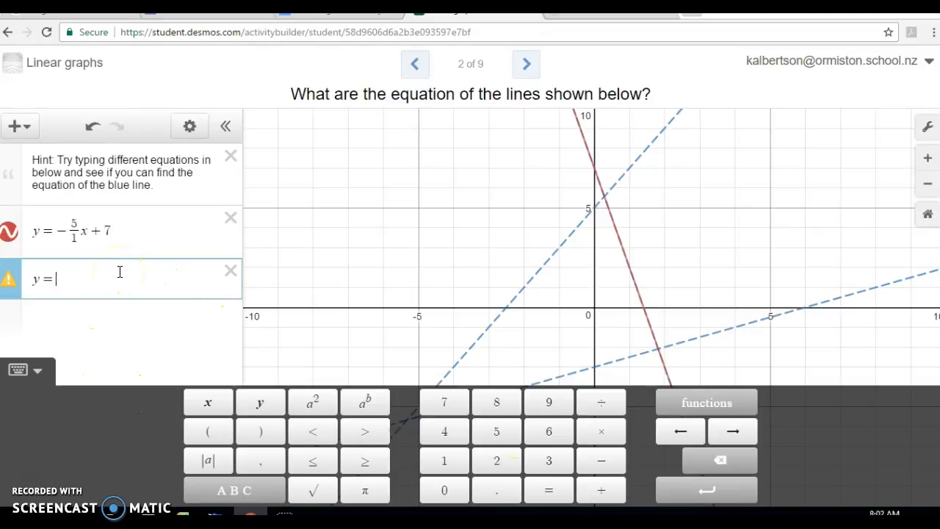
left_click(497, 460)
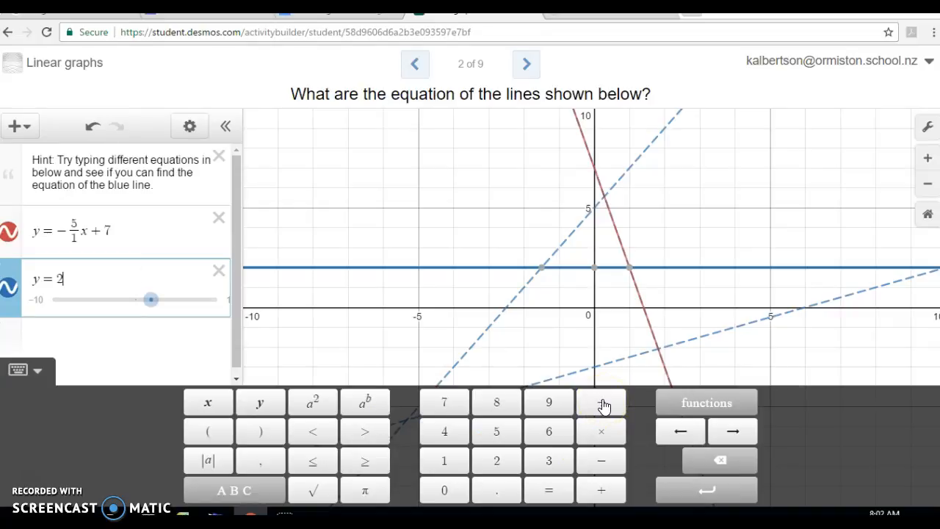
left_click(602, 406)
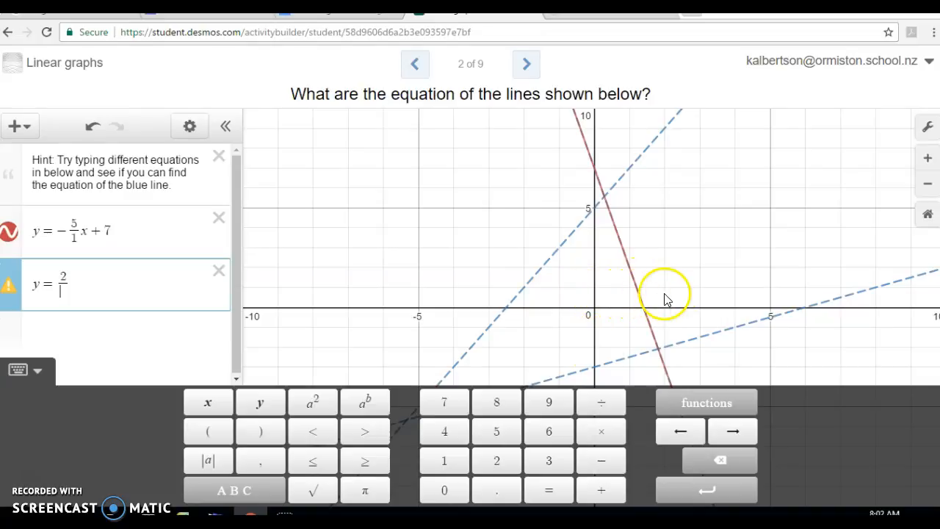
left_click(434, 456)
left_click(210, 404)
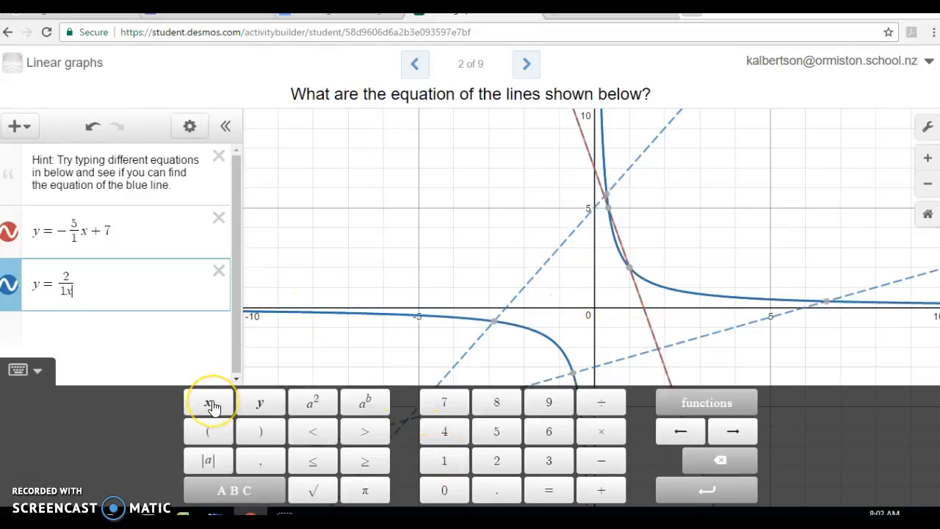
left_click(716, 460)
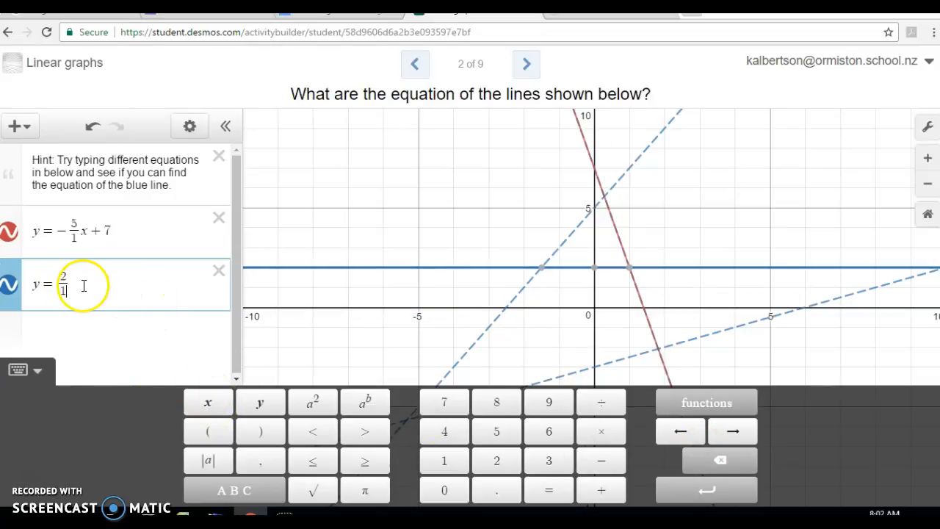
left_click(205, 398)
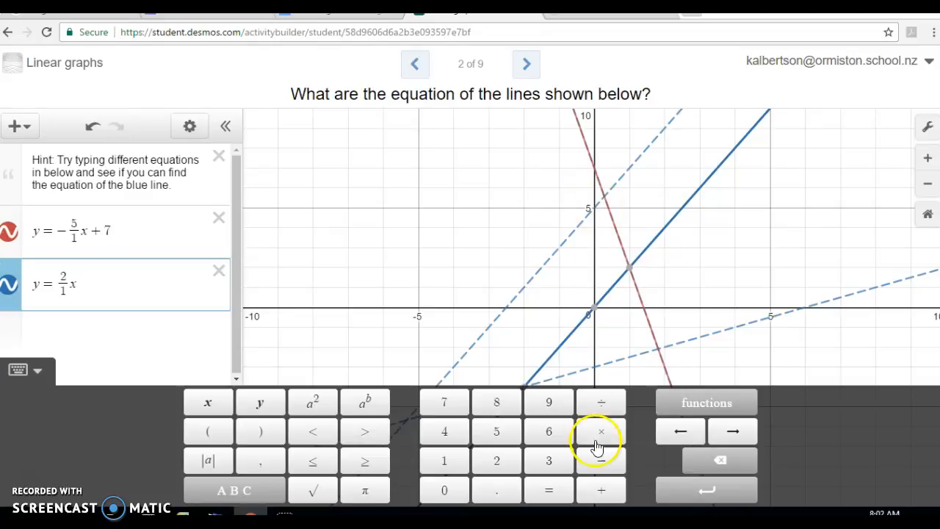
left_click(601, 490)
left_click(502, 441)
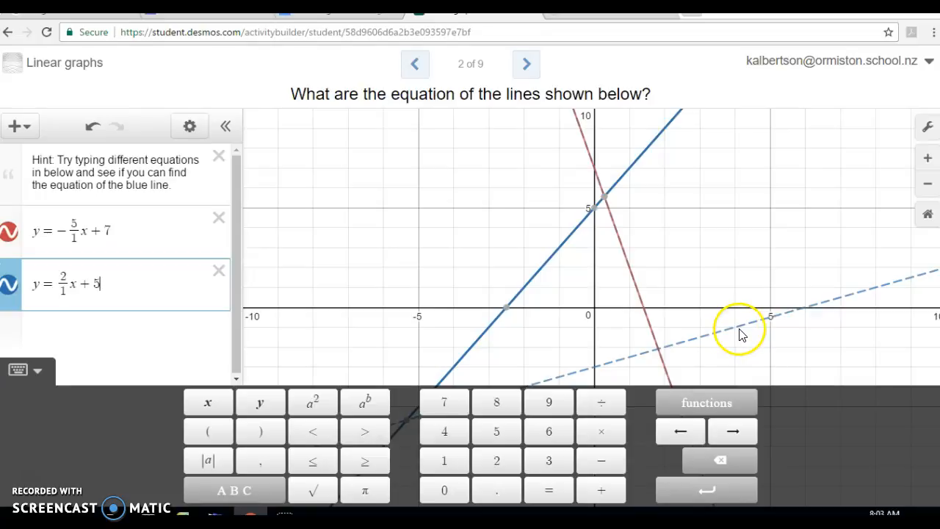
Add a third equation, y = 2/4 x - 3, with the slope as a fraction, to match the shallow upward-sloping dashed line.
left_click(596, 373)
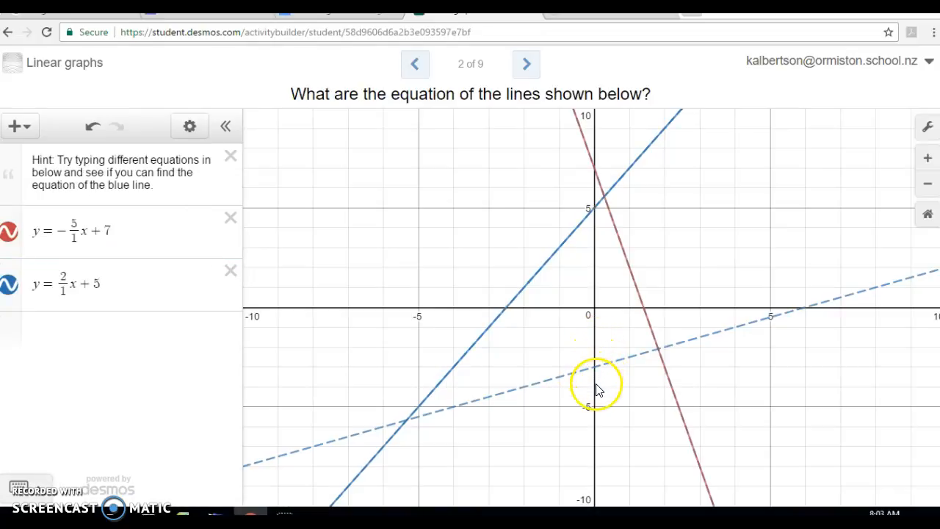
left_click(18, 487)
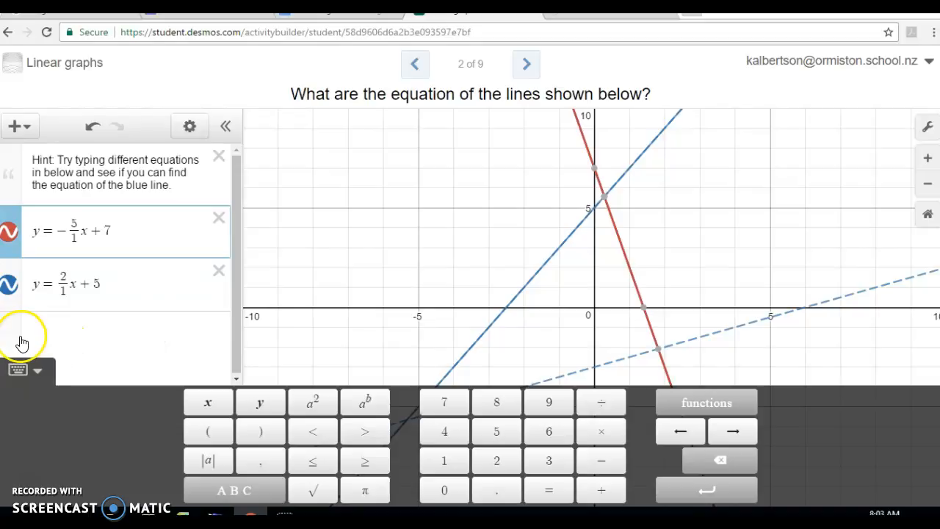
left_click(81, 342)
left_click(264, 401)
left_click(548, 490)
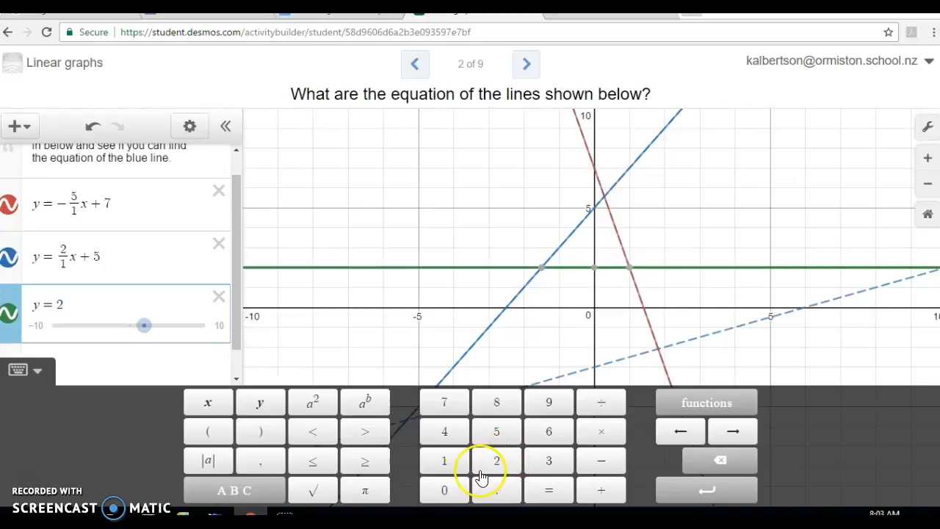
left_click(600, 402)
left_click(444, 432)
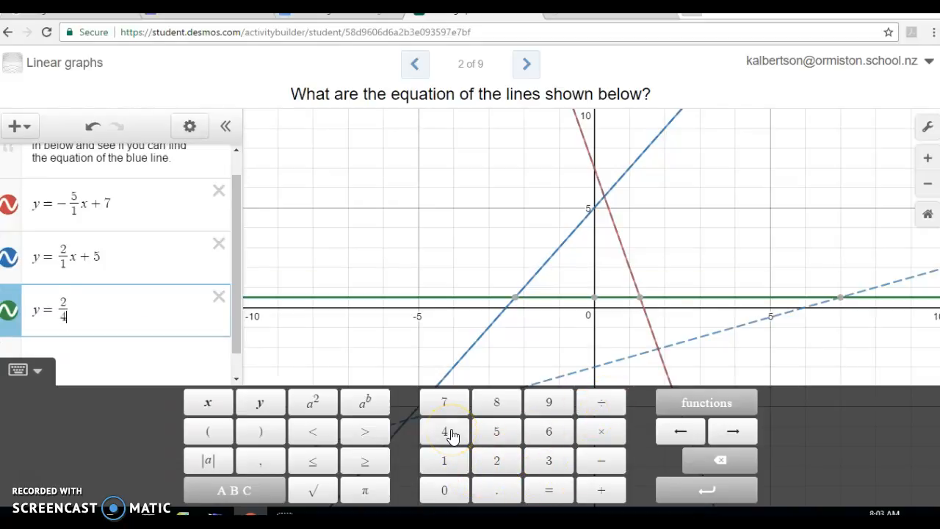
left_click(119, 328)
left_click(206, 401)
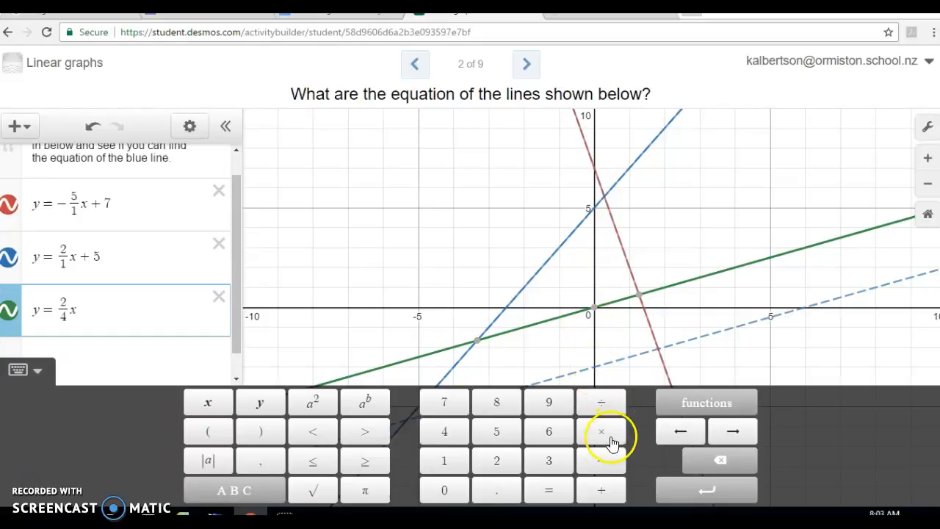
left_click(602, 463)
left_click(548, 463)
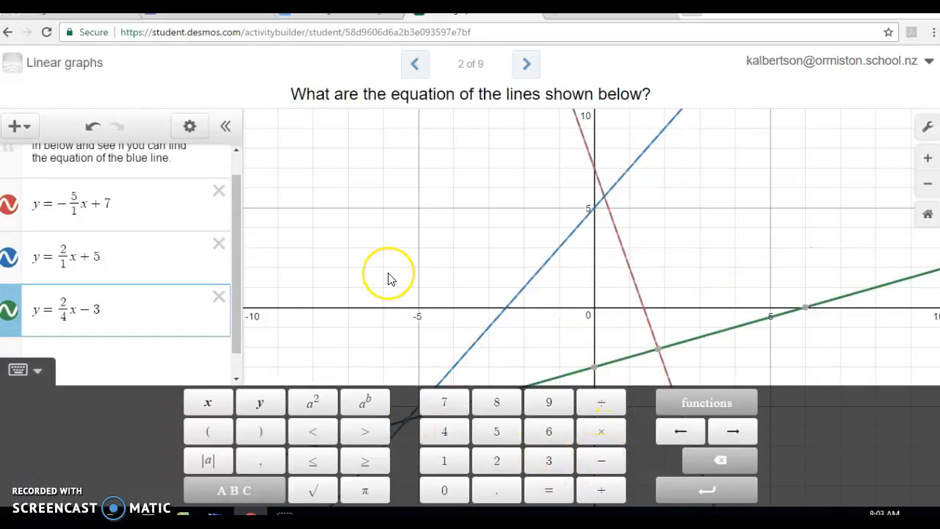